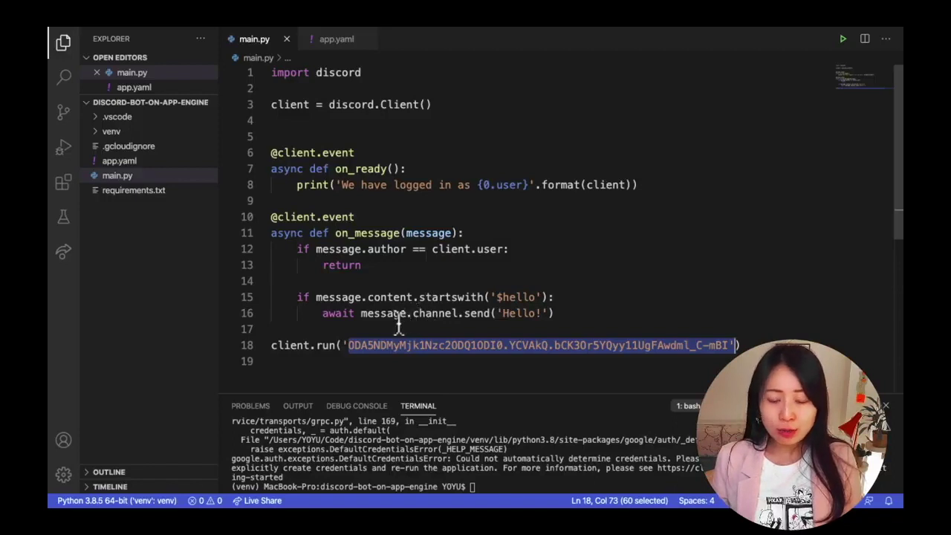
- Examine the hard-coded bot token in main.py, the app.yaml settings, and the env_variables example in the App Engine app.yaml reference
left_click(349, 345)
left_click_drag(348, 344, 741, 336)
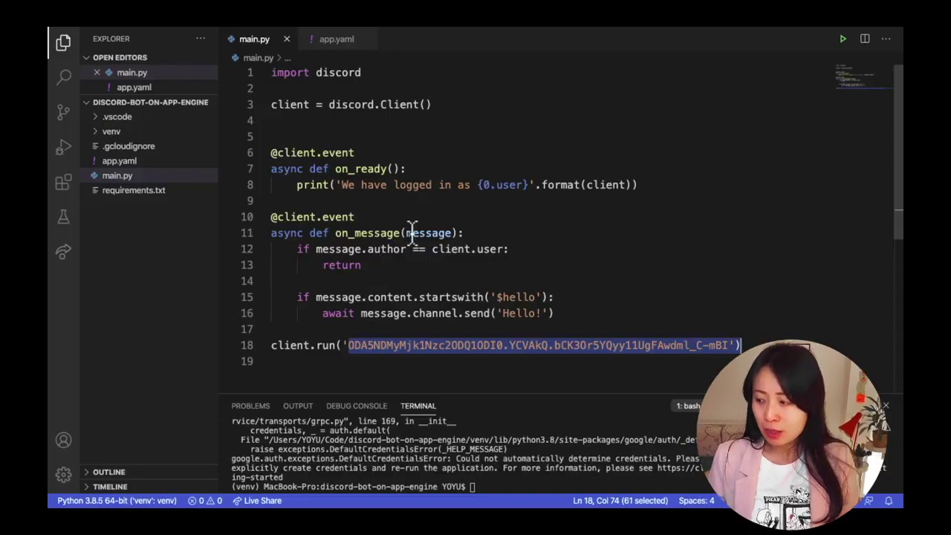
key("ctrl+Left")
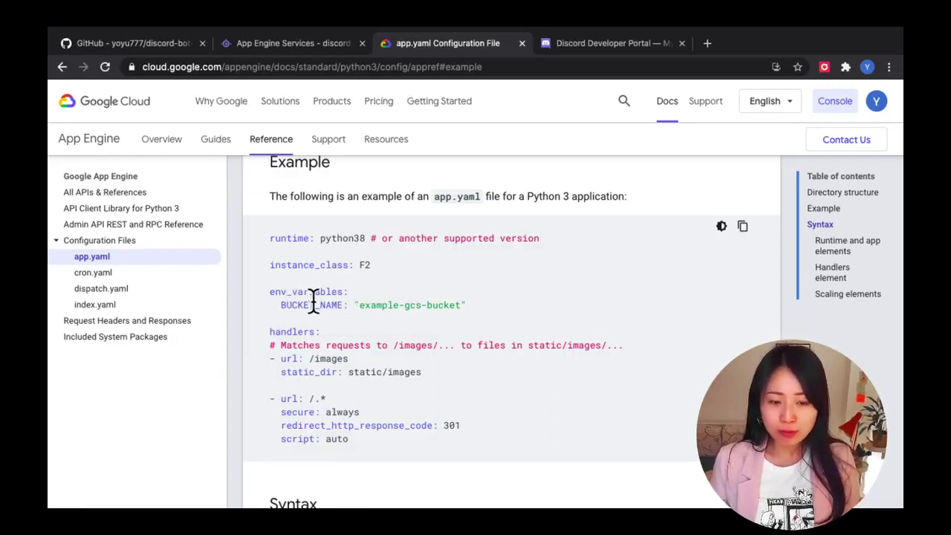
scroll(323, 305, "down", 1)
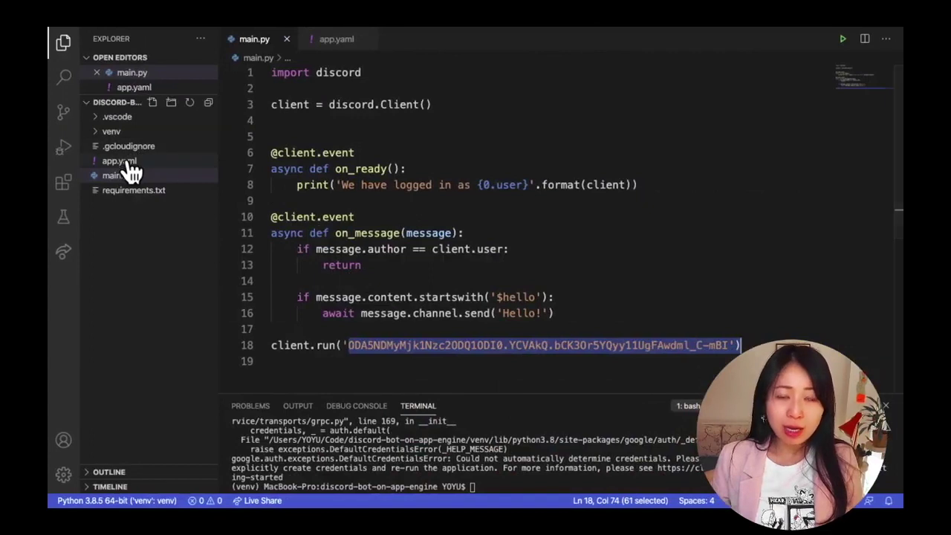
left_click(123, 161)
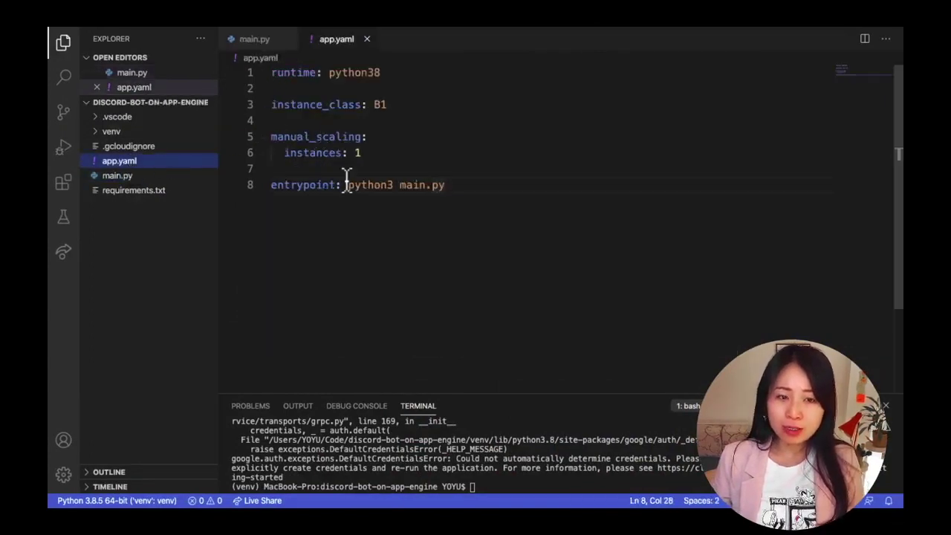
left_click(255, 41)
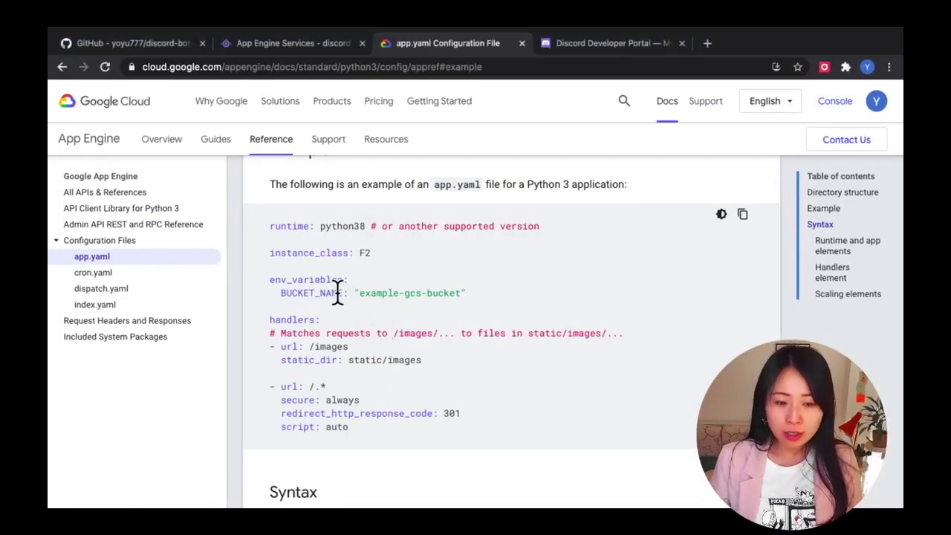
left_click_drag(354, 293, 464, 290)
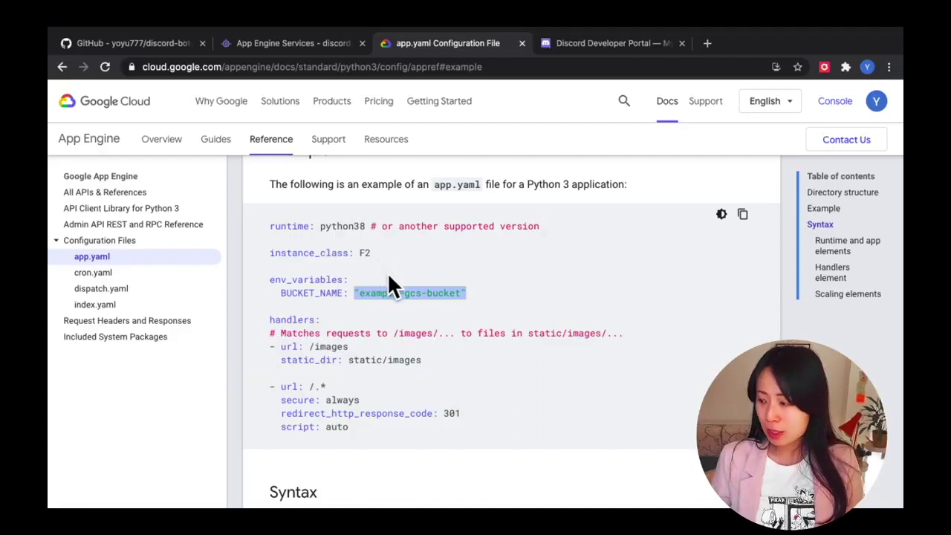
left_click(400, 280)
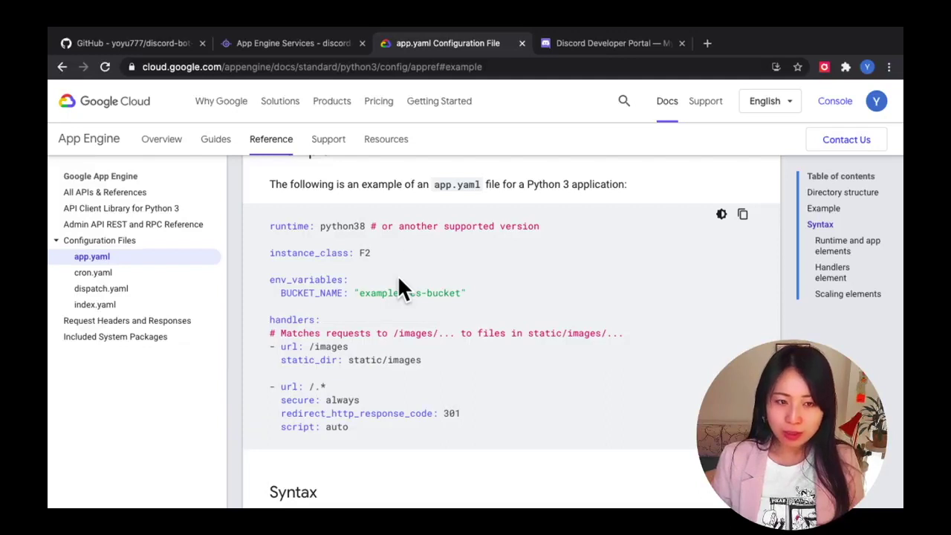
- Switch to the Google Cloud console, search for "secret man" and open Secret Manager for the discord-bot-demo project
left_click(310, 43)
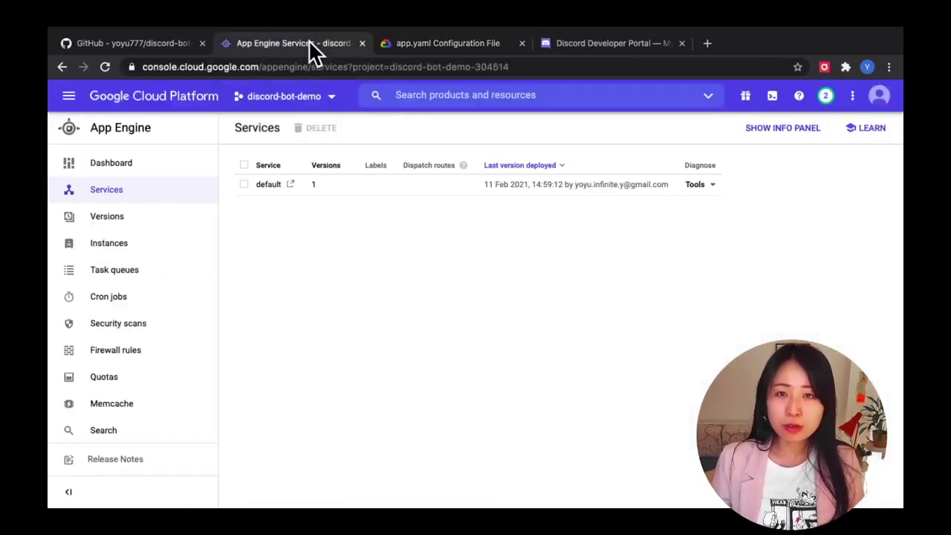
left_click(437, 94)
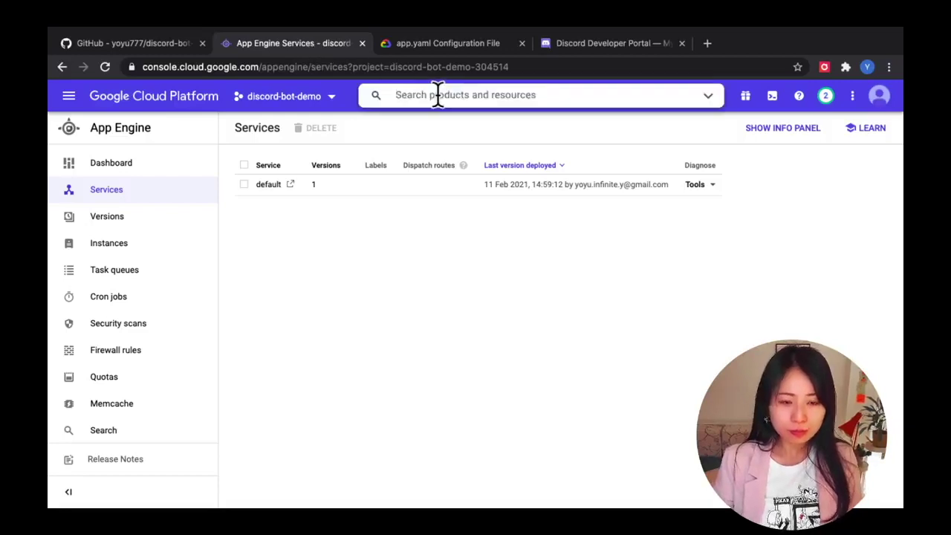
left_click(287, 224)
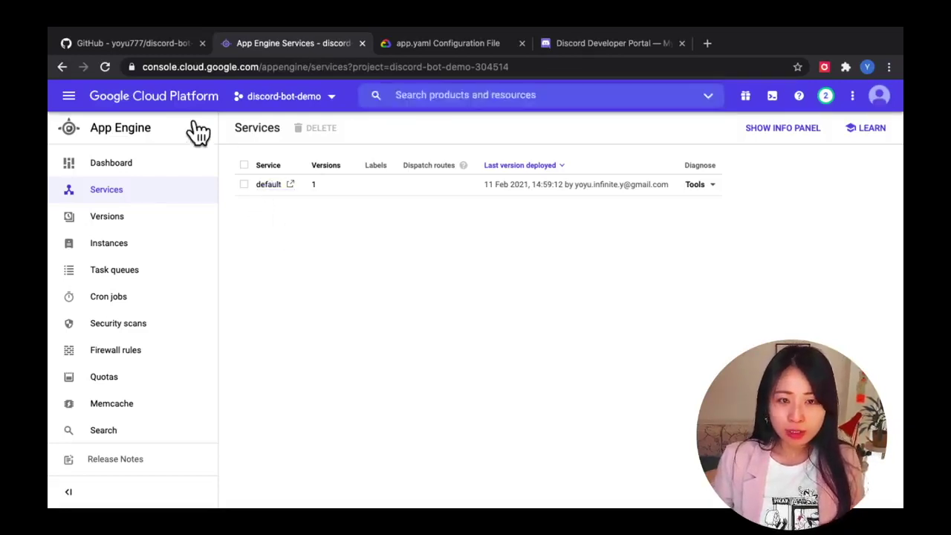
left_click(396, 96)
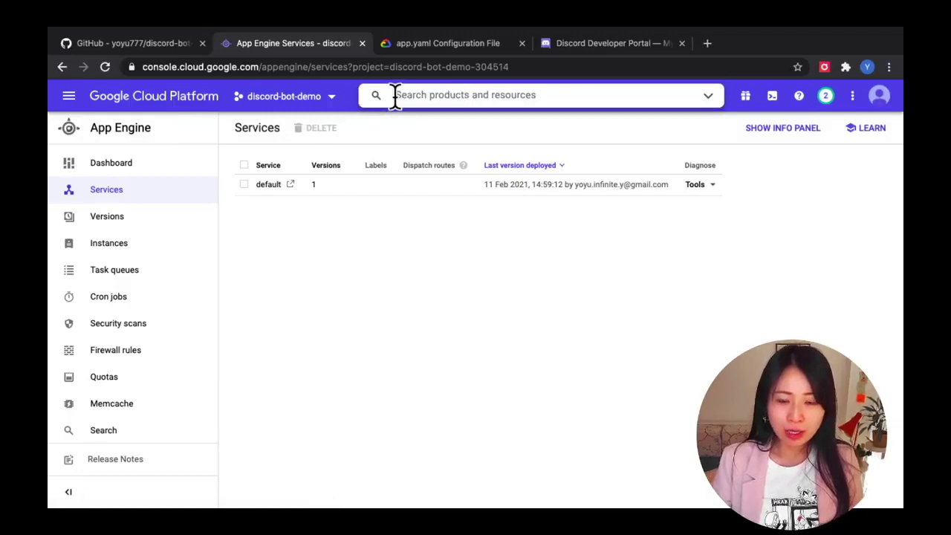
type("sec")
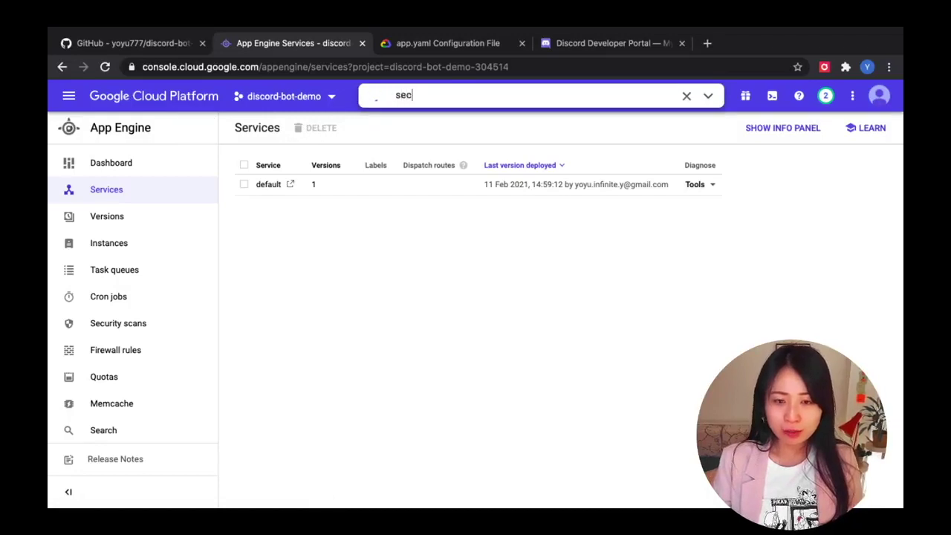
type("reat")
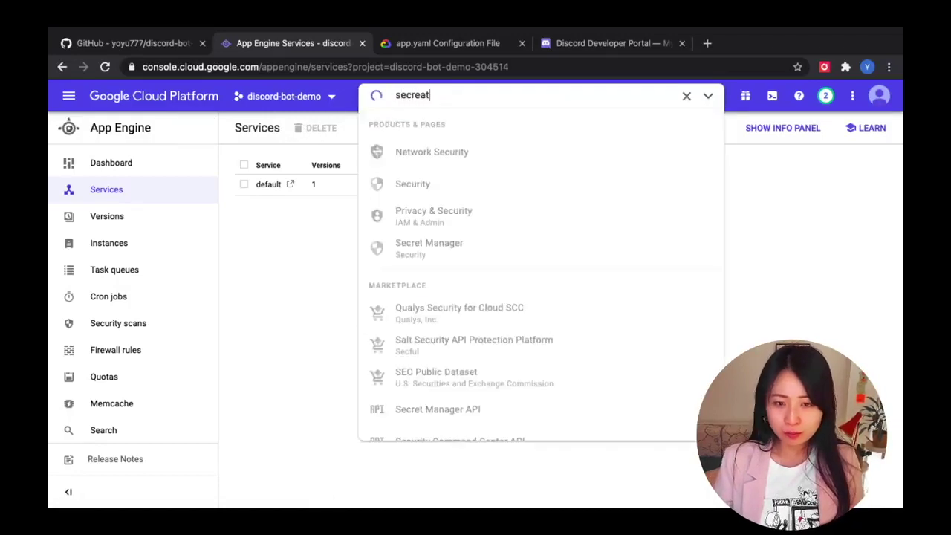
key("BackSpace")
key("BackSpace")
type("t man")
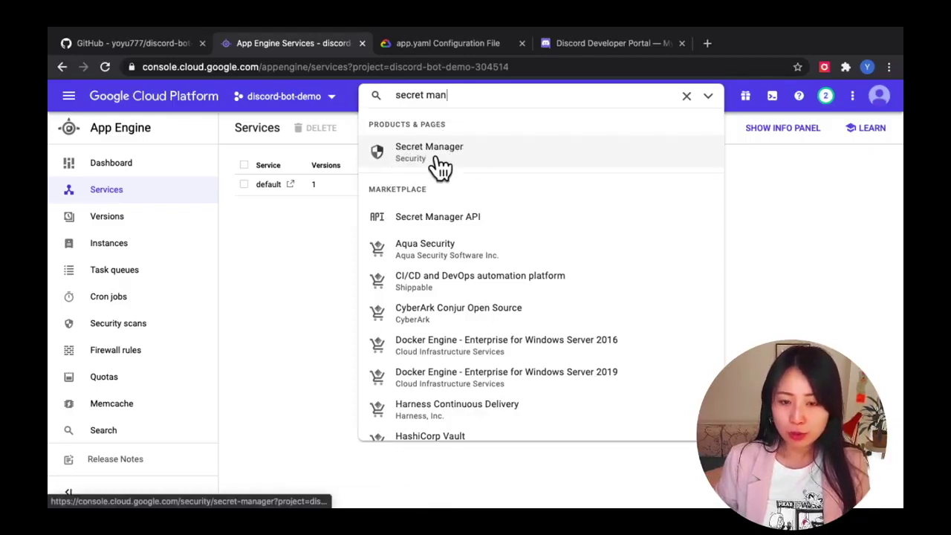
left_click(462, 156)
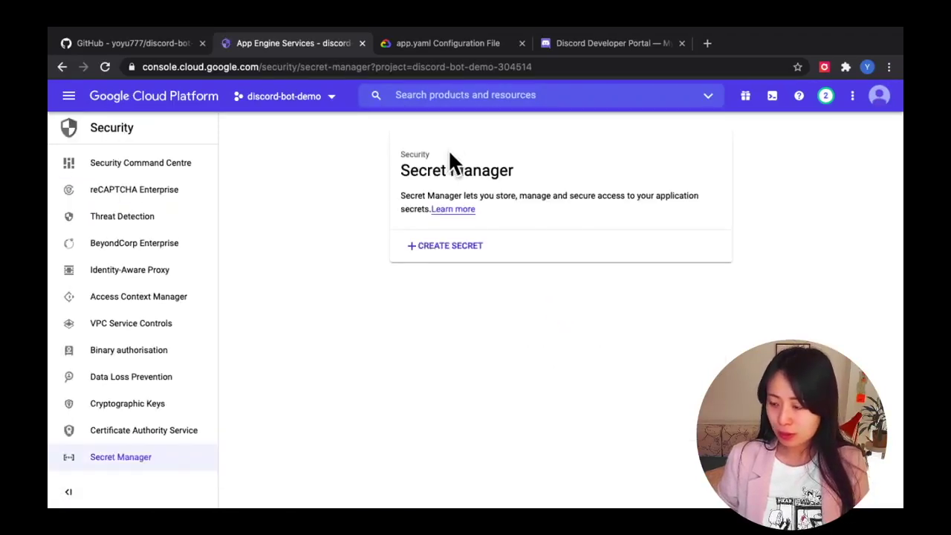
- Pin the Security product to the top of the Google Cloud navigation and return to the Secret Manager page
left_click(68, 98)
mouse_move(75, 169)
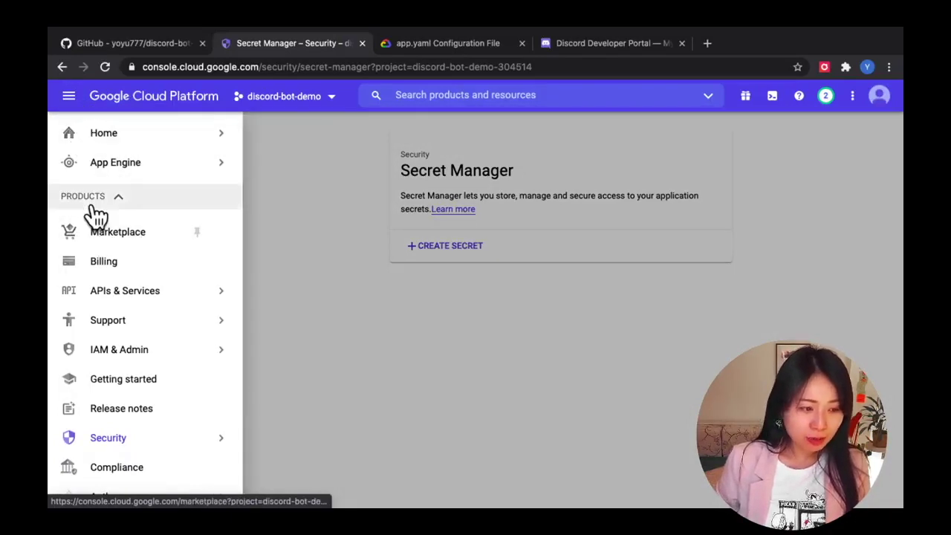
scroll(102, 273, "down", 2)
mouse_move(107, 276)
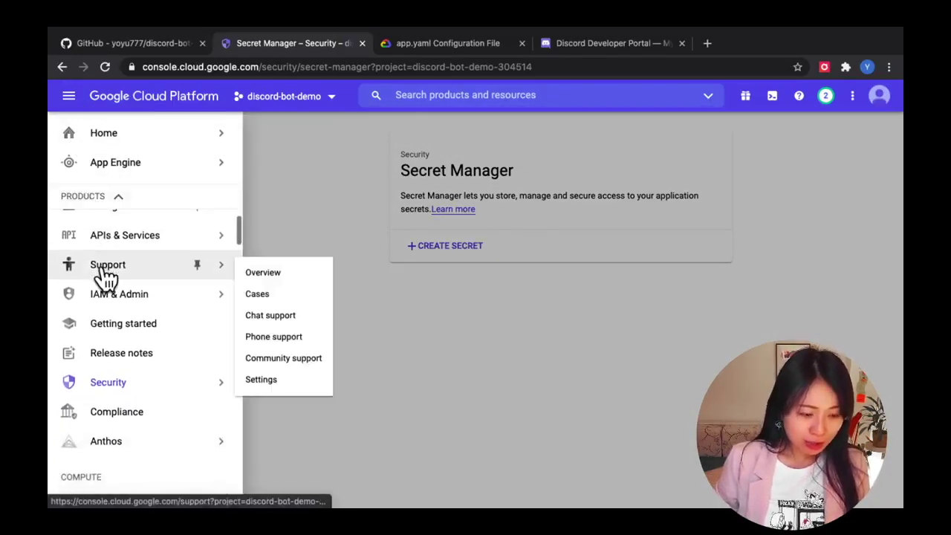
mouse_move(111, 389)
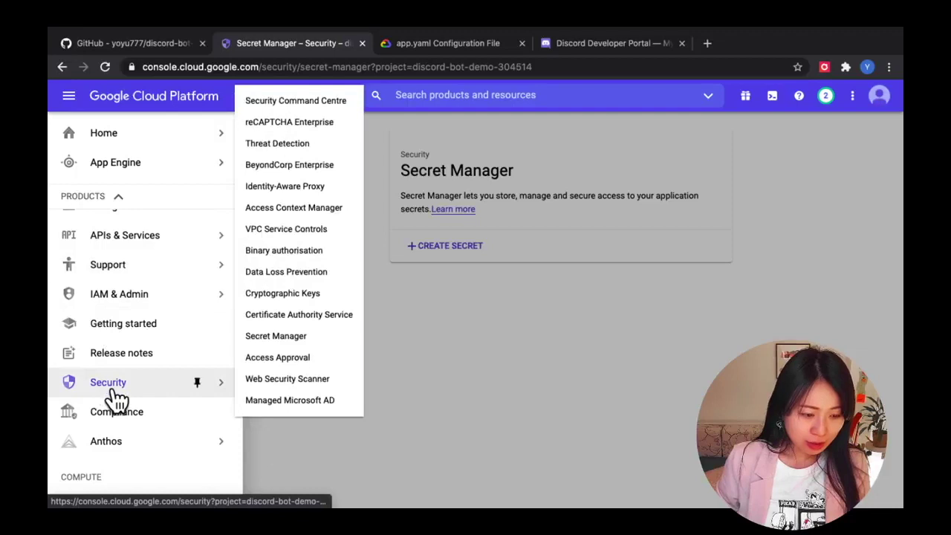
left_click(197, 383)
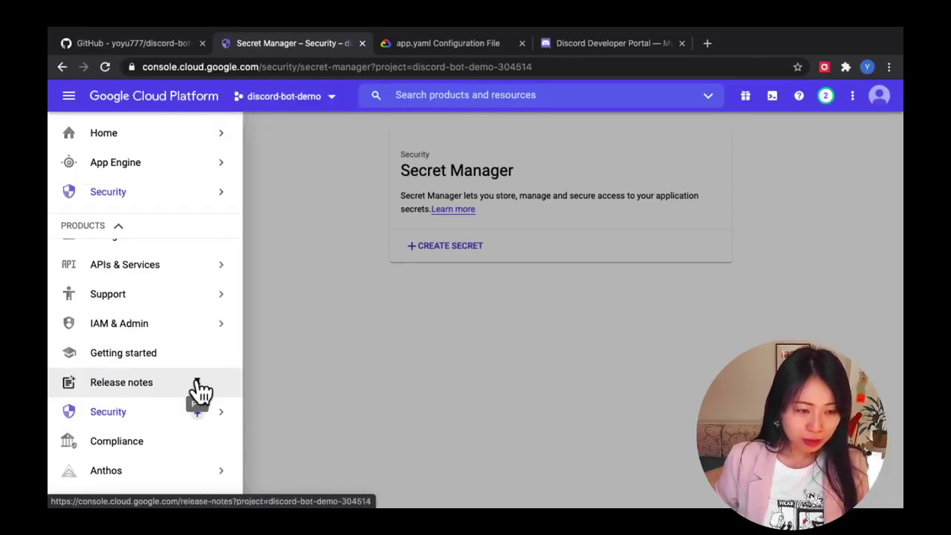
mouse_move(218, 199)
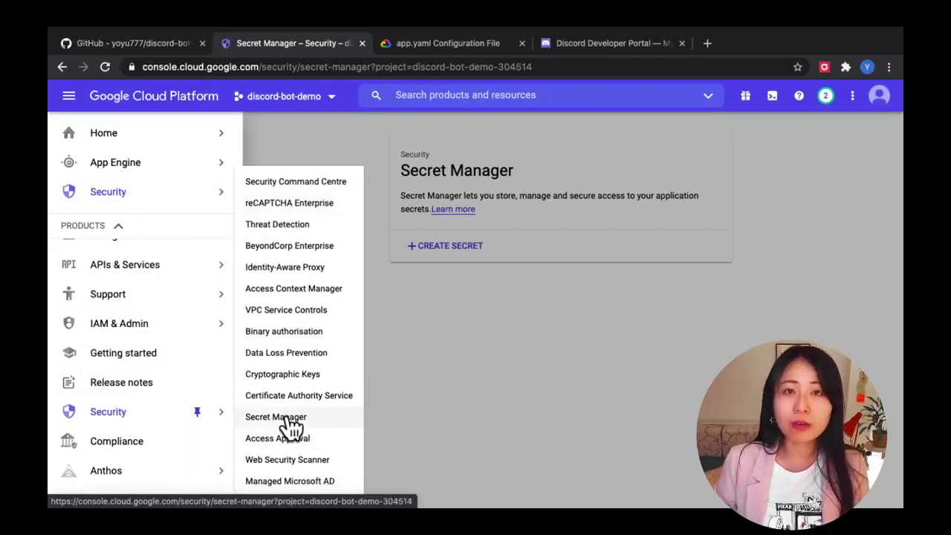
left_click(475, 267)
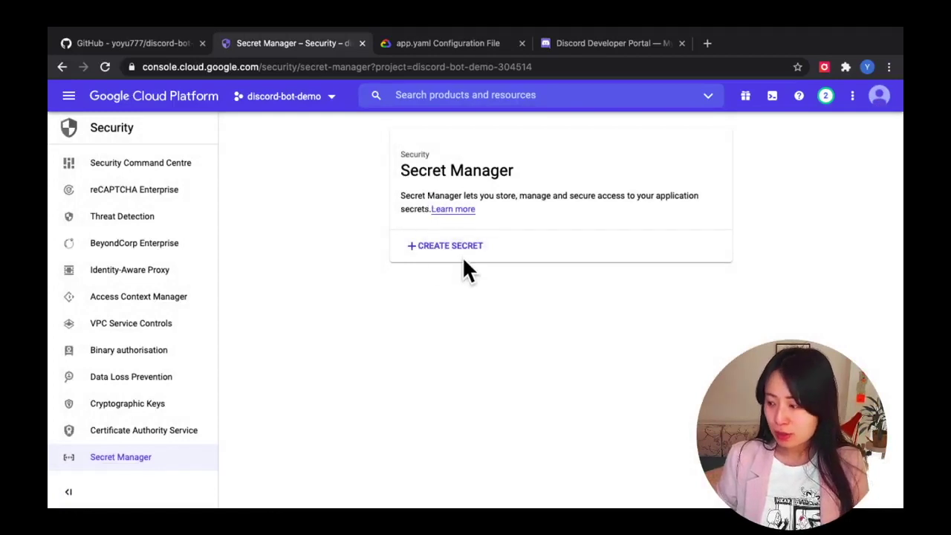
- Start a new secret in Secret Manager and name it discord-bot-token
left_click(416, 252)
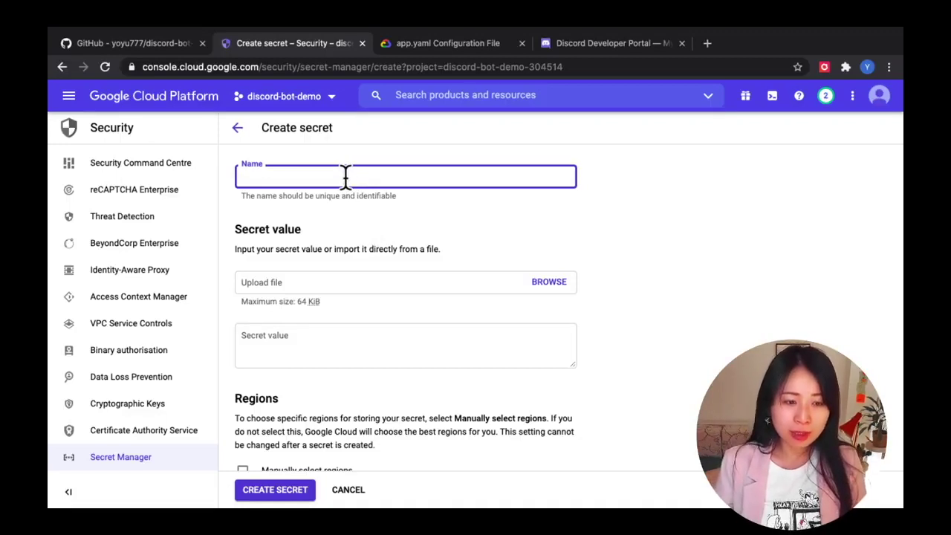
type("dir")
key("BackSpace")
type("s")
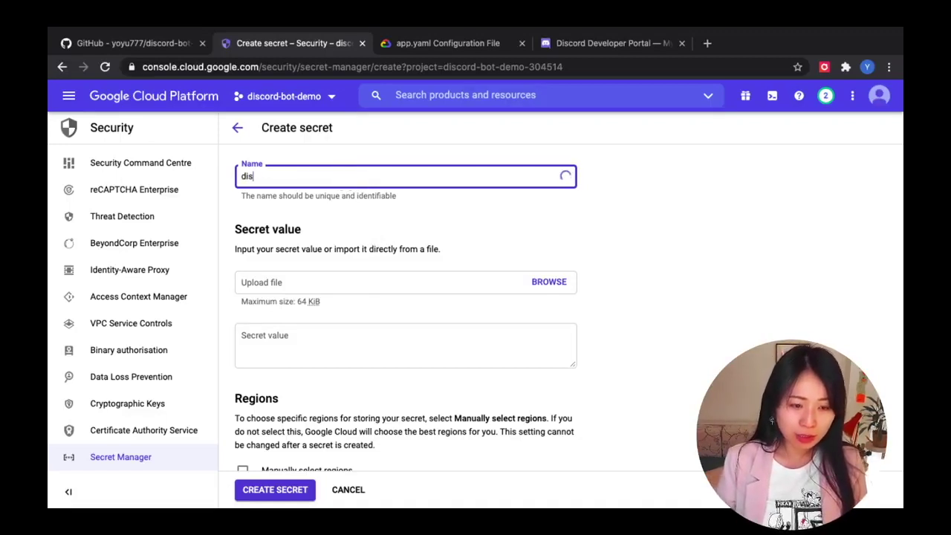
type("cord-bot-token")
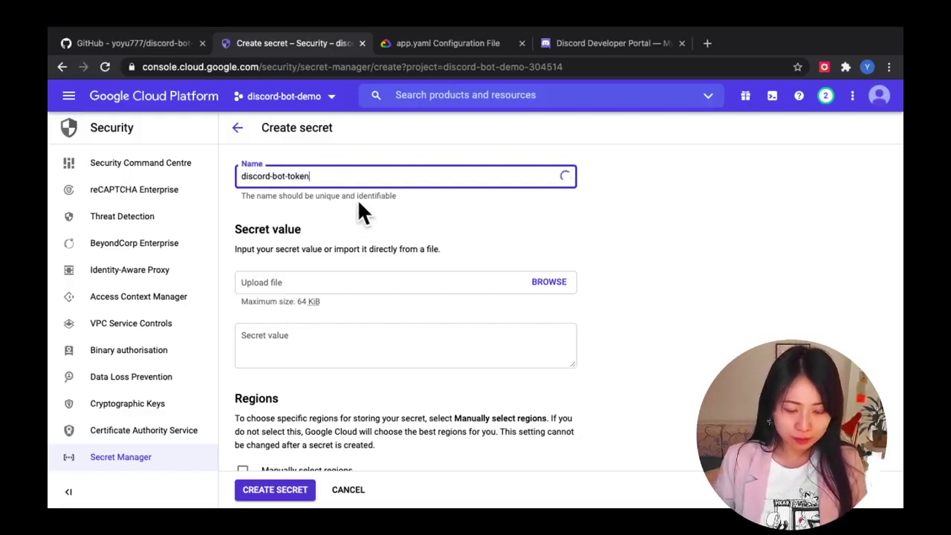
- Copy the bot token of DiscordBotDemo from the Discord Developer Portal and paste it as the new secret's value in Google Cloud
scroll(313, 260, "down", 1)
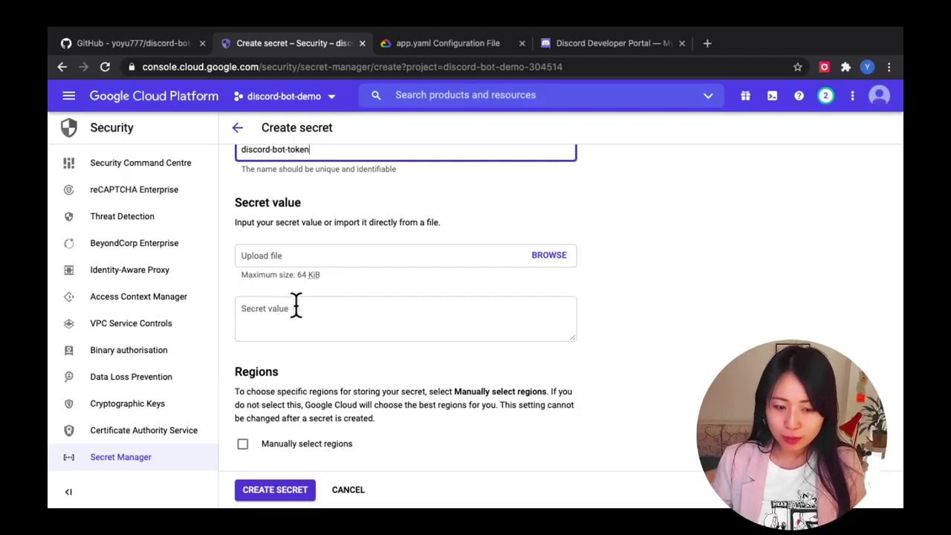
left_click(577, 43)
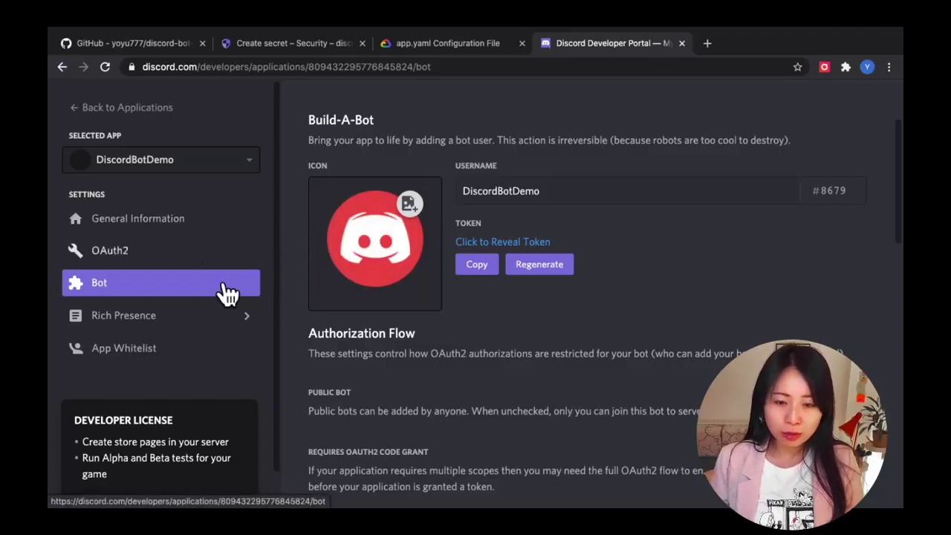
left_click(477, 266)
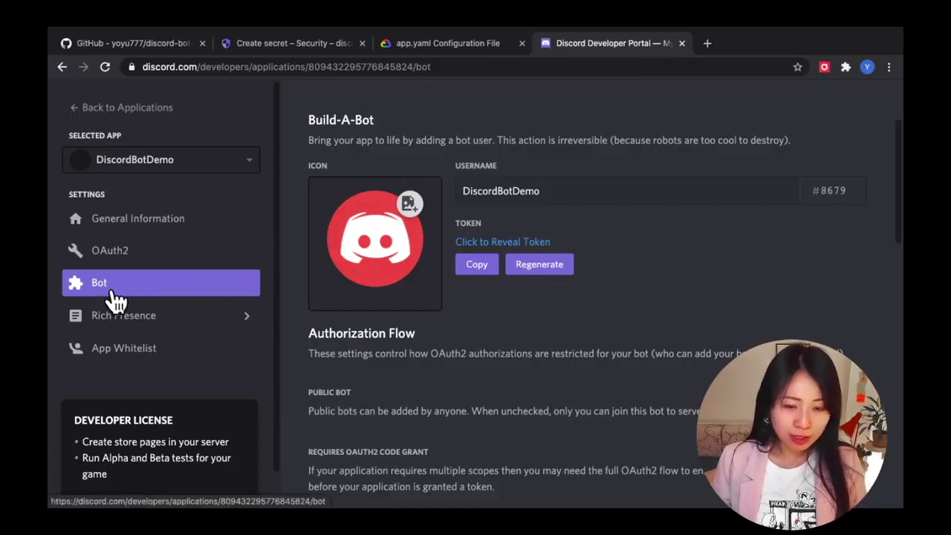
left_click(477, 265)
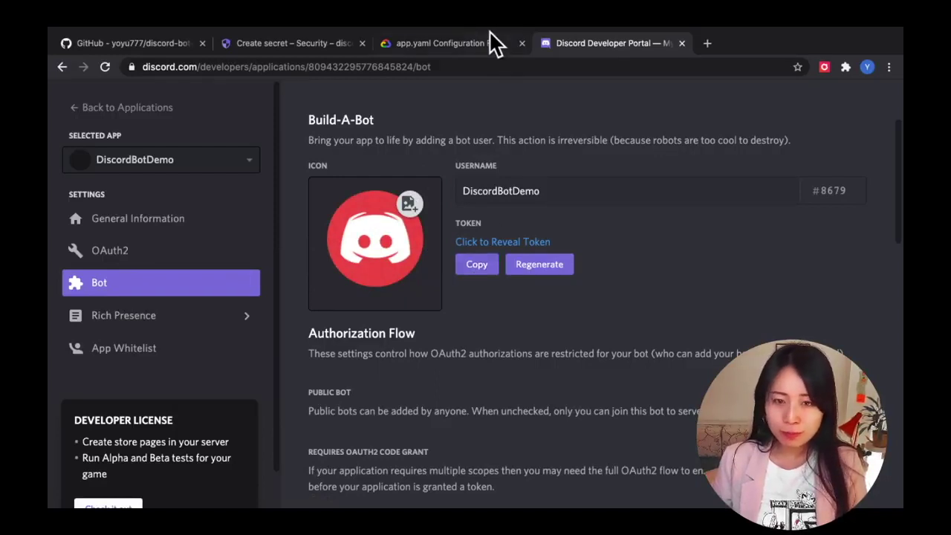
left_click(296, 46)
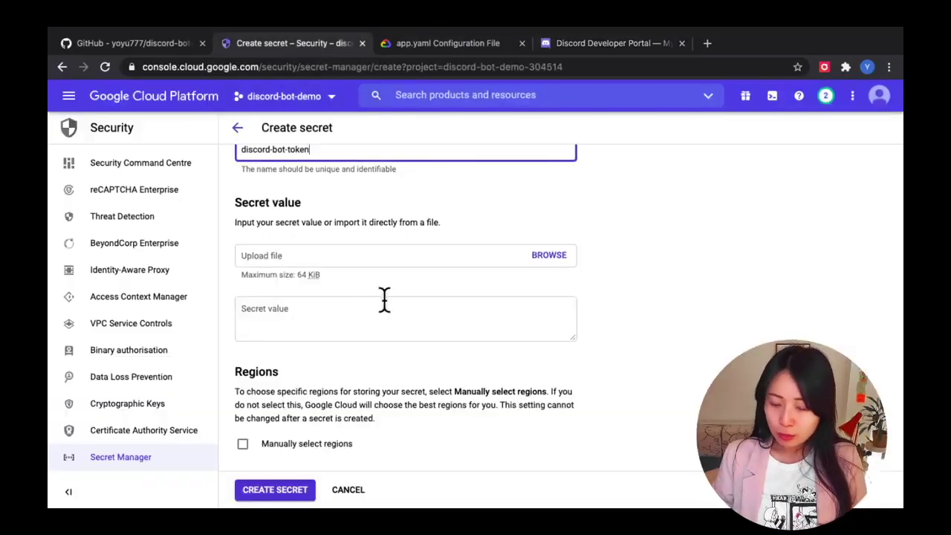
left_click(301, 310)
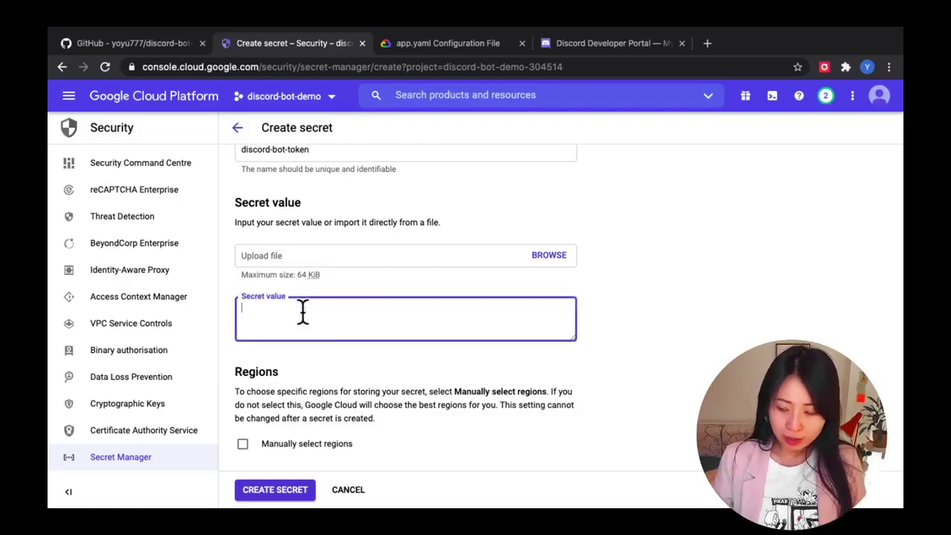
key("super+v")
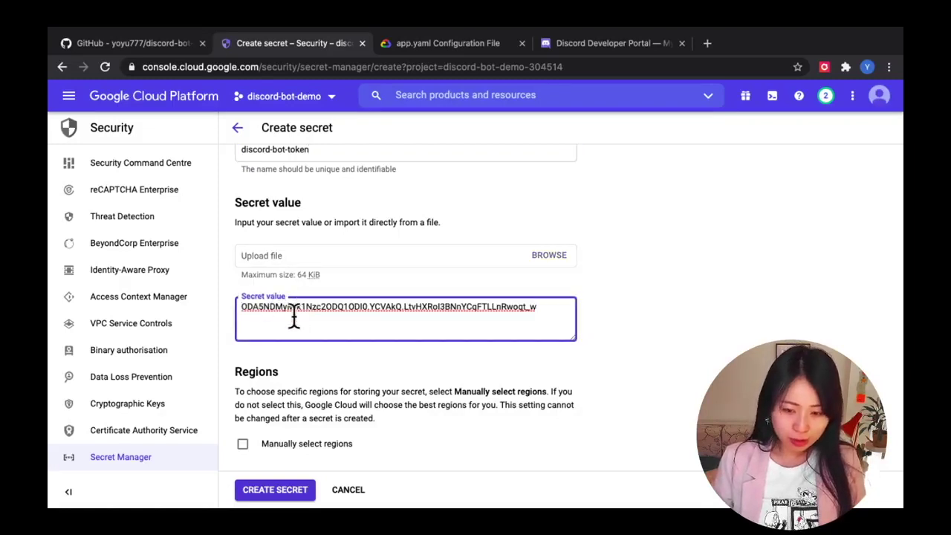
- Create the secret with default regions, encryption and labels, and inspect its resource path on the details page
scroll(324, 320, "down", 2)
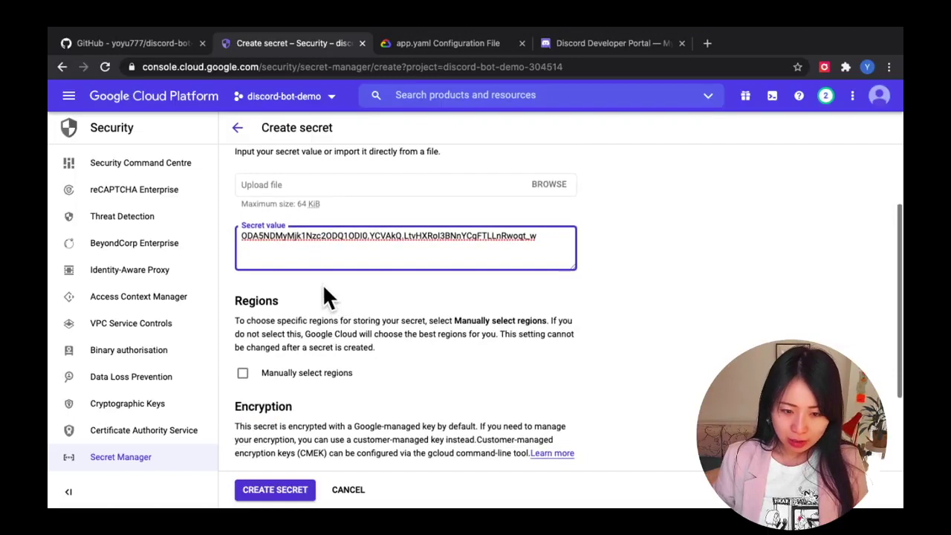
scroll(269, 320, "down", 3)
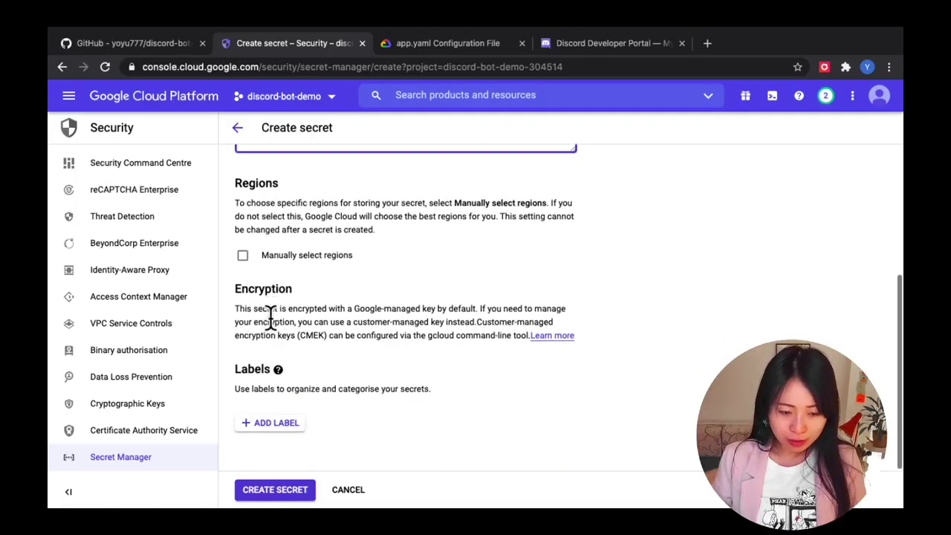
left_click(283, 493)
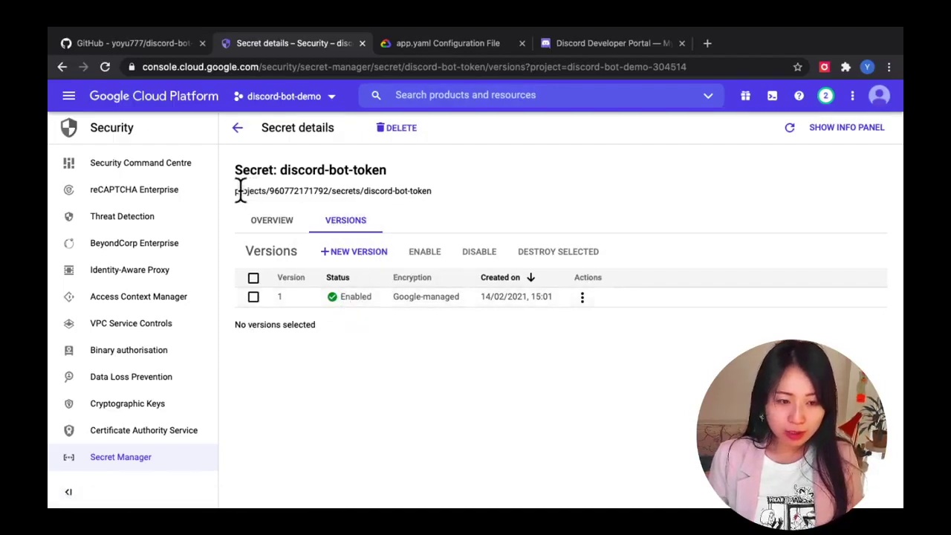
left_click_drag(234, 191, 431, 189)
left_click(431, 189)
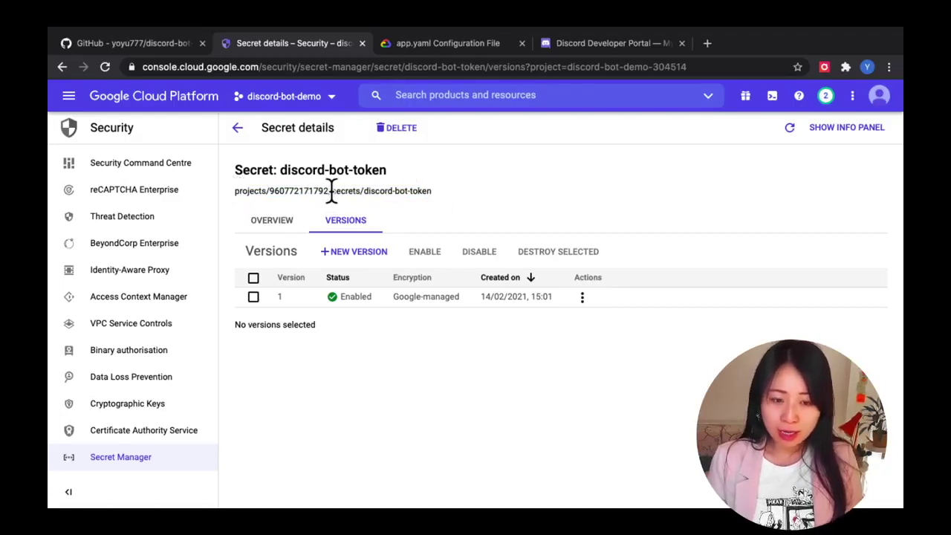
- Examine each segment of the discord-bot-token secret's resource path and compare with the token hard-coded in main.py in Visual Studio Code
double_click(243, 190)
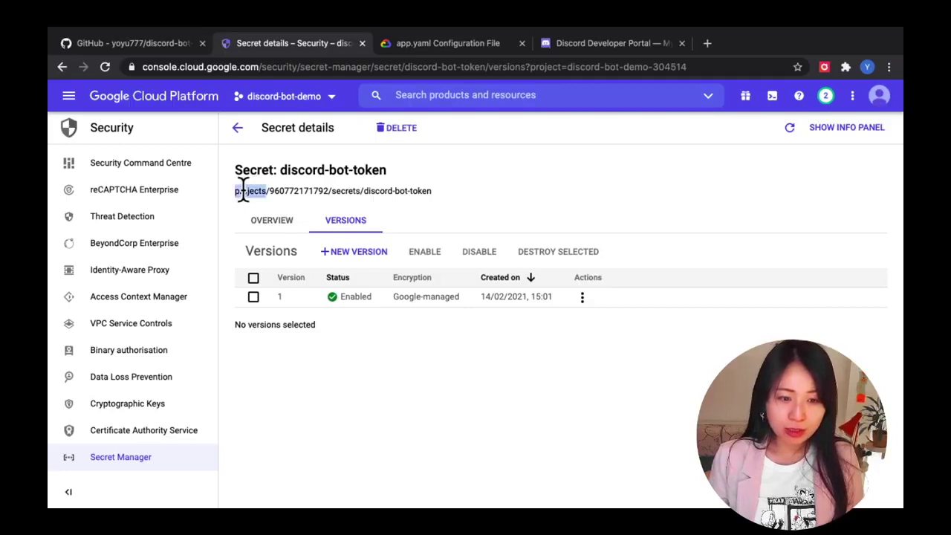
double_click(301, 191)
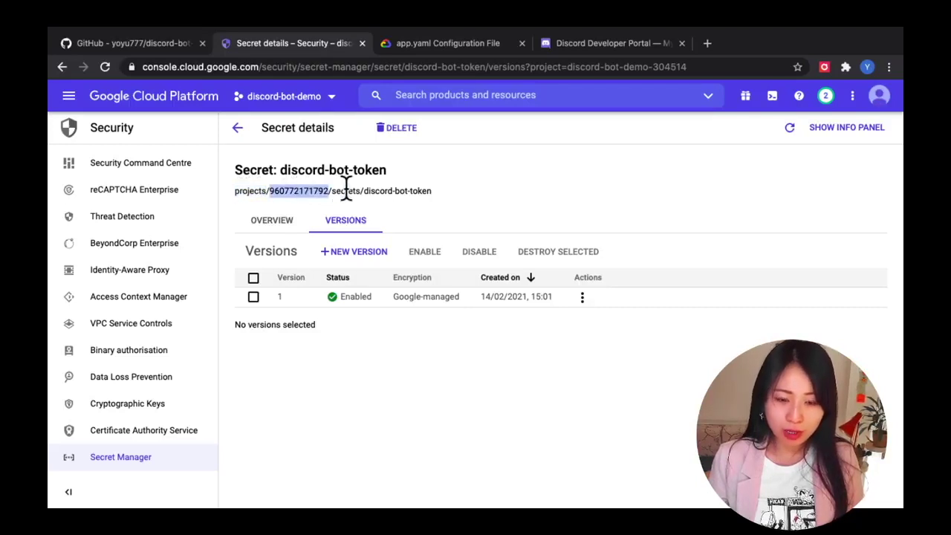
double_click(346, 191)
left_click_drag(364, 191, 421, 190)
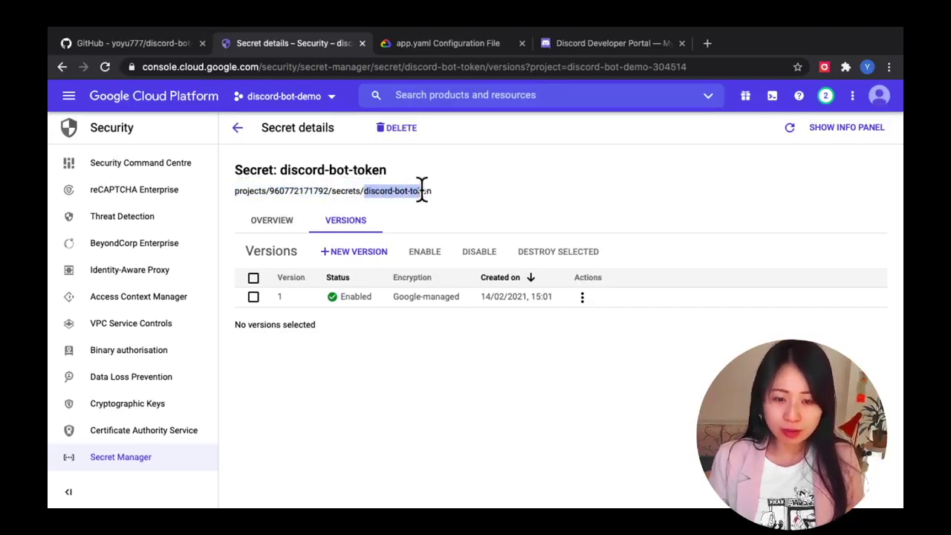
left_click(446, 191)
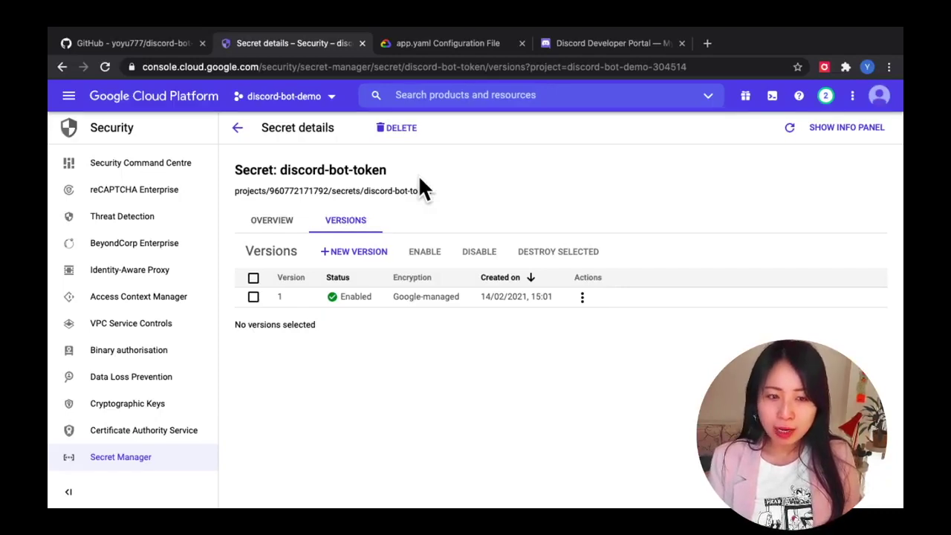
key("ctrl+Right")
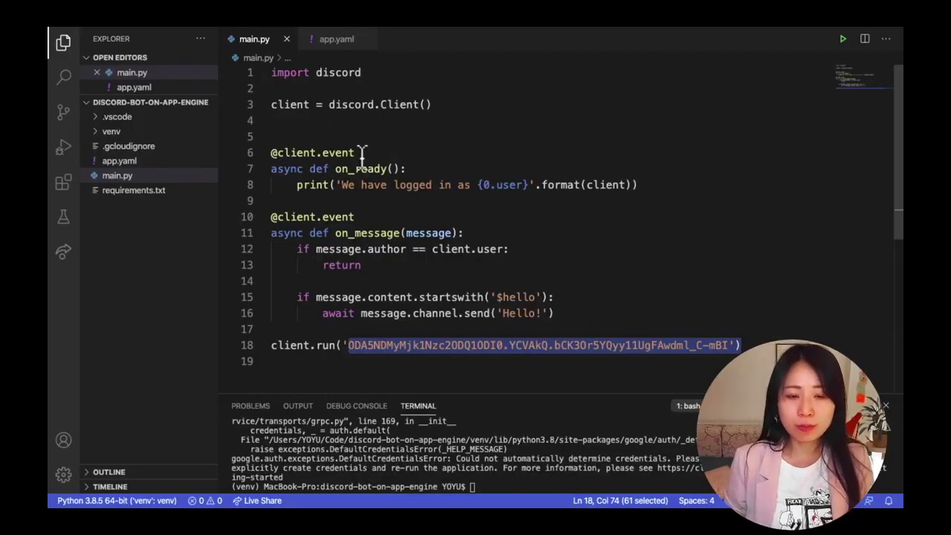
key("ctrl+Left")
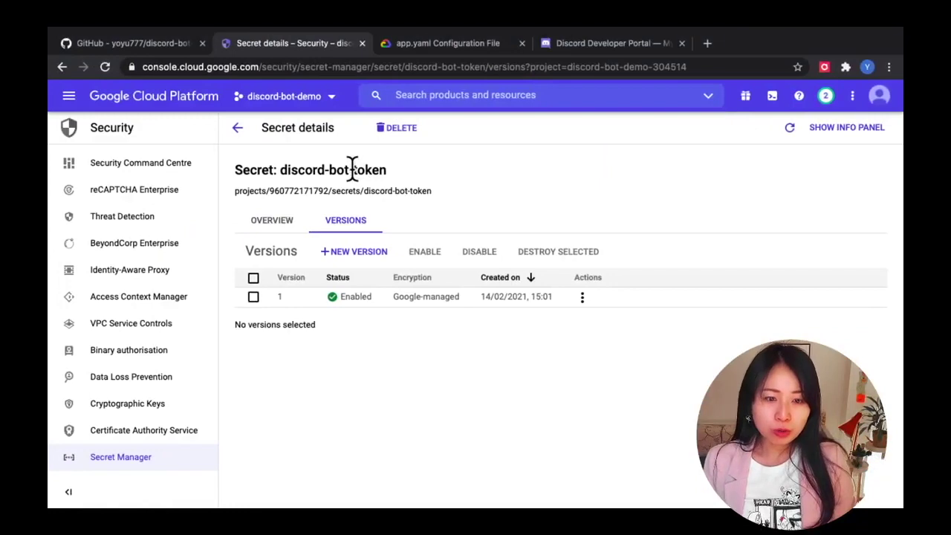
- Switch to the draw.io diagram and add a circle labelled Token between the Secret Manager and Discord Bot boxes
key("ctrl+Left")
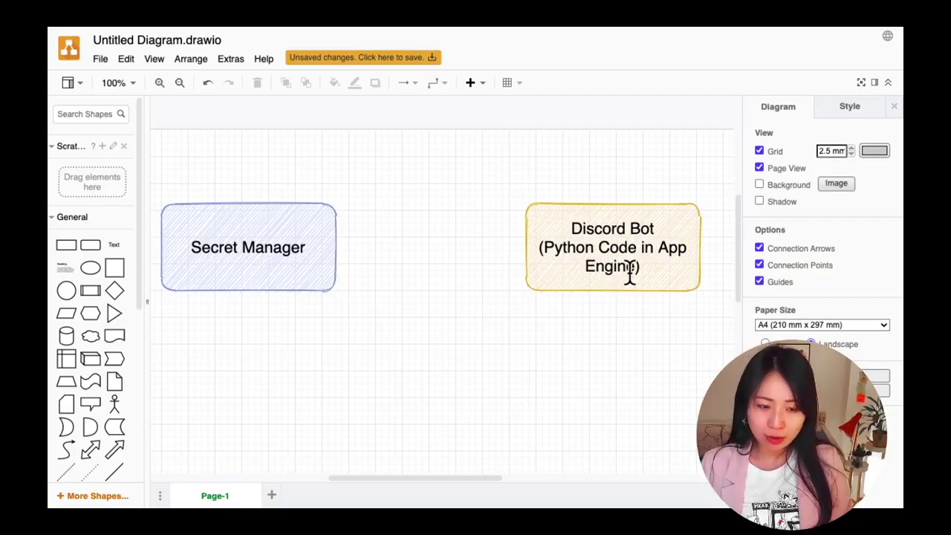
left_click(68, 296)
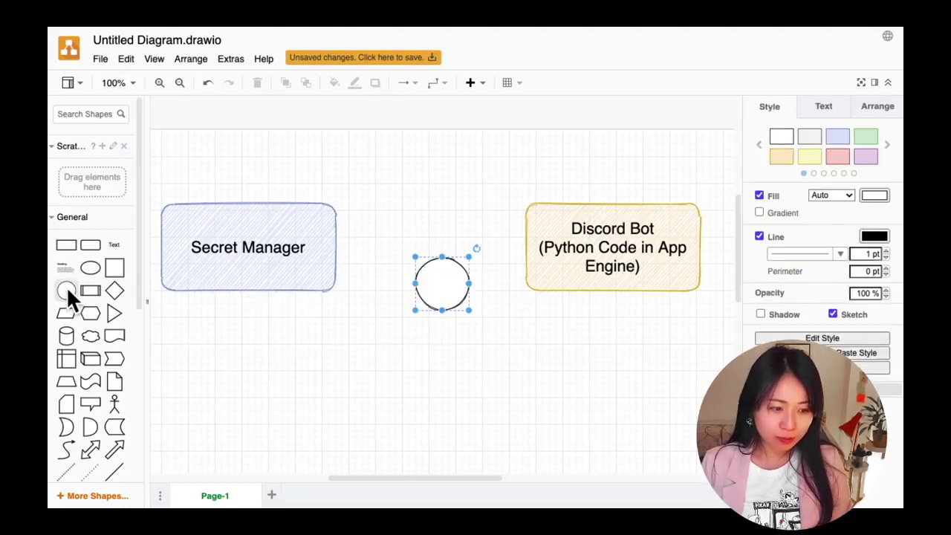
double_click(444, 283)
type("Token")
left_click(438, 312)
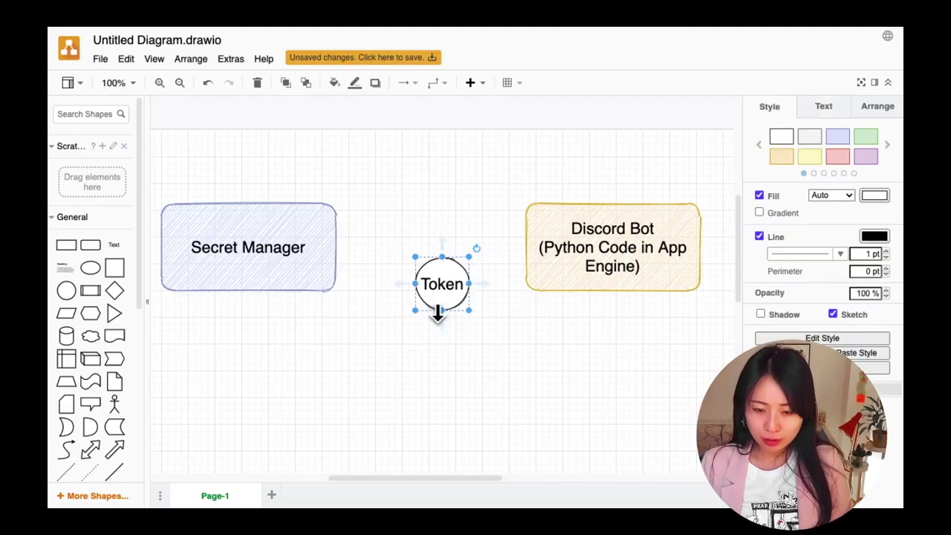
- Apply the yellow style to the Token circle and move it onto the lower-left corner of the Secret Manager box
left_click(811, 155)
left_click_drag(463, 289, 210, 311)
left_click(276, 338)
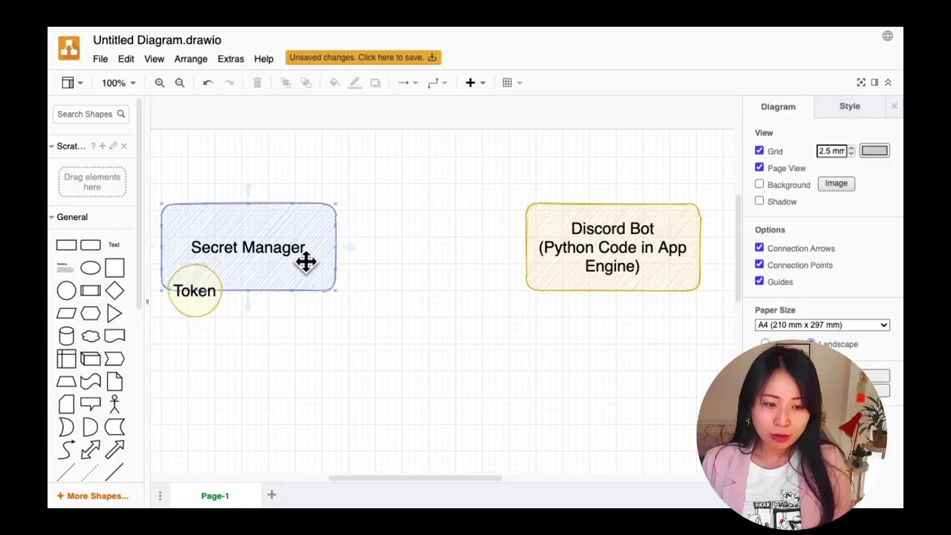